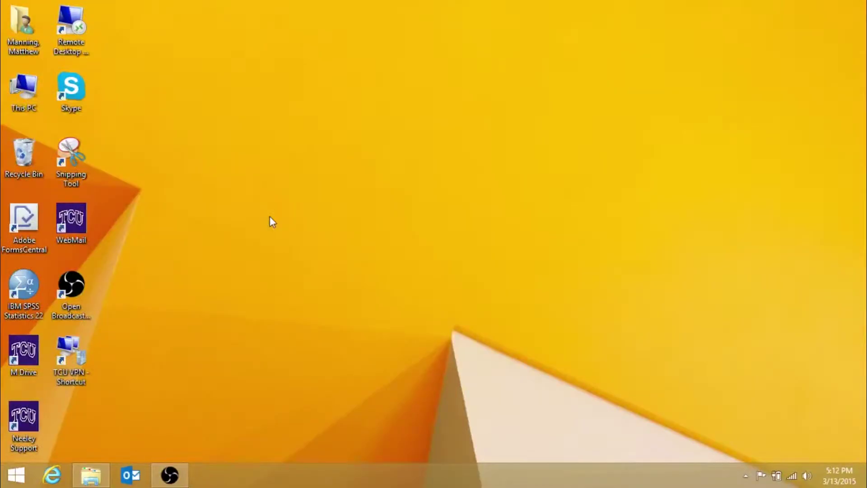
# Launch Outlook and choose manual setup or additional server types in the Add Account wizard
pyautogui.click(131, 475)
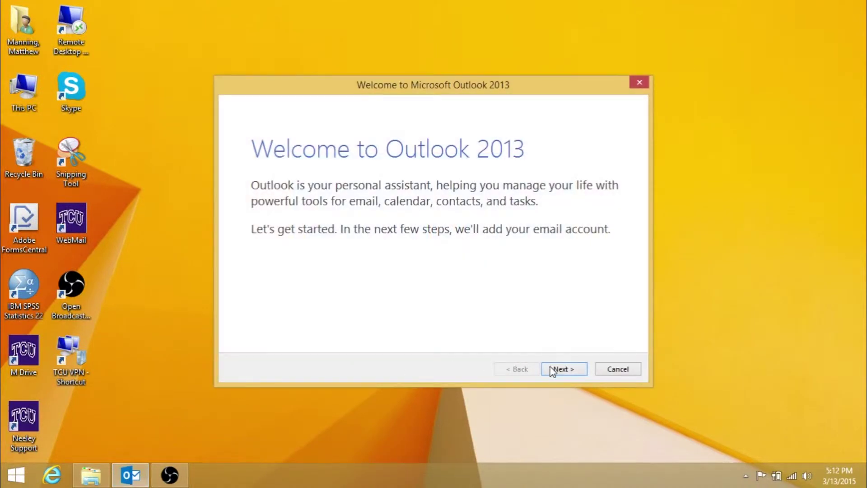
pyautogui.click(552, 369)
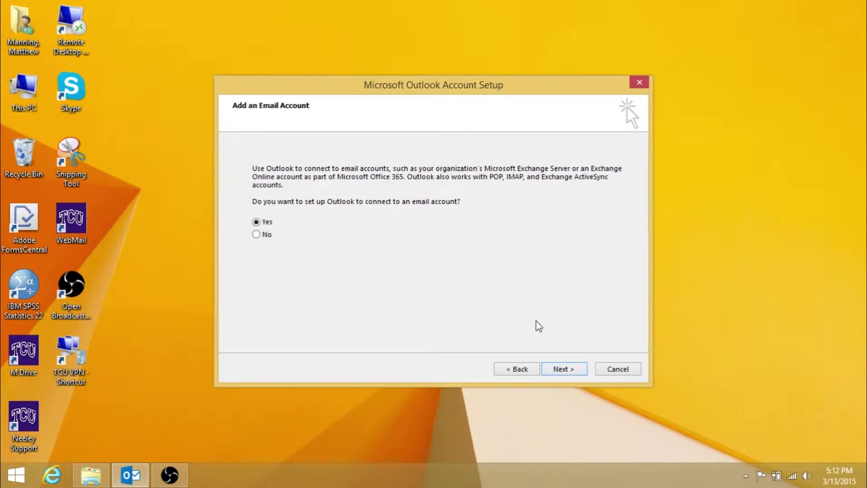
pyautogui.click(559, 369)
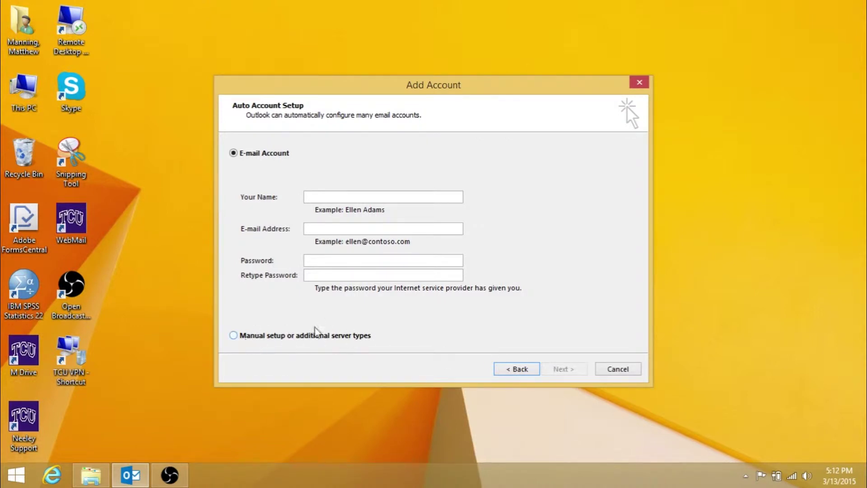
pyautogui.click(234, 335)
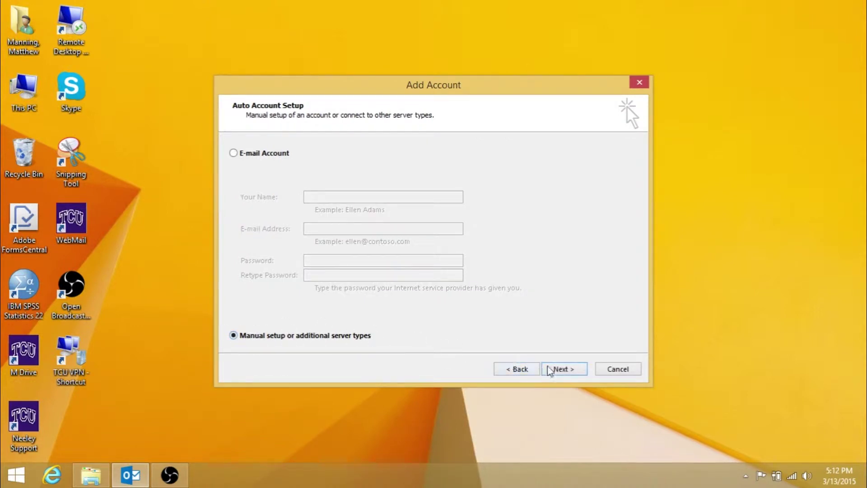
pyautogui.click(559, 370)
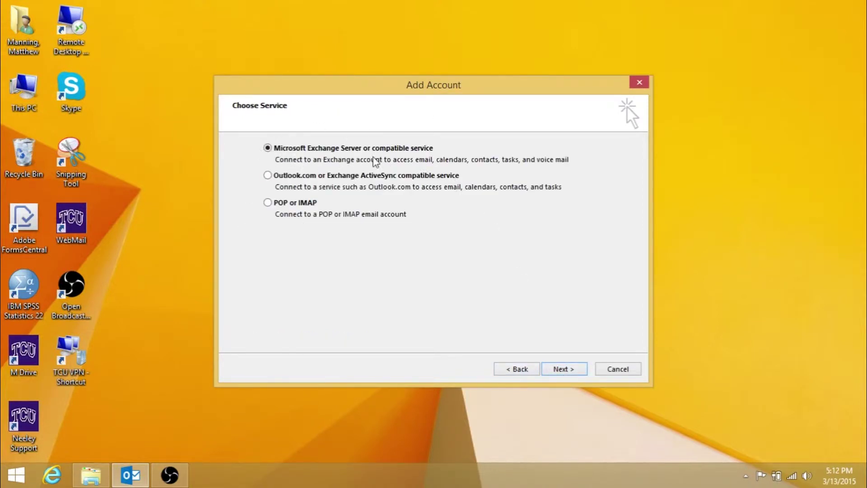
# Keep Microsoft Exchange Server and enter server fsmailcl1.tcu.edu plus the user's account name
pyautogui.click(562, 371)
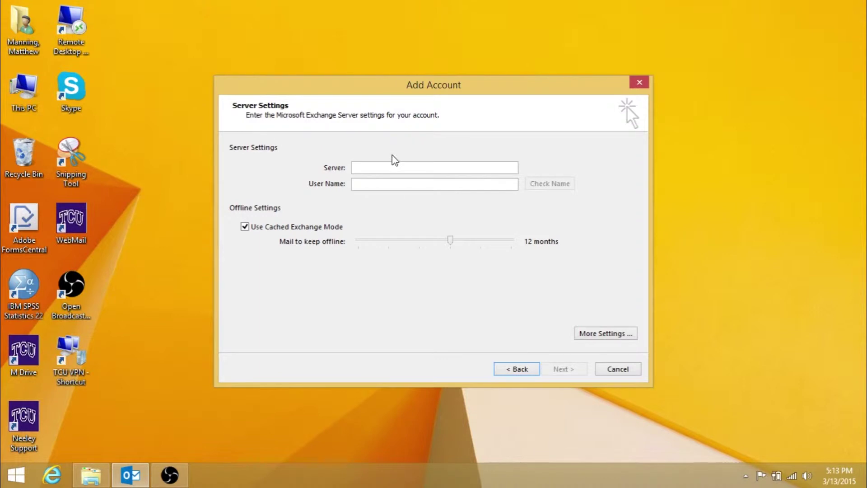
pyautogui.write('fsma')
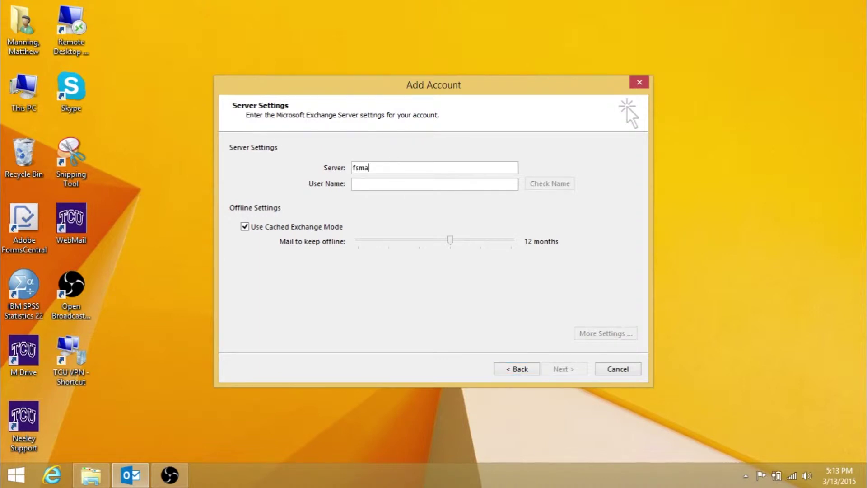
pyautogui.write('ilcl1')
pyautogui.write('.tcu.edu')
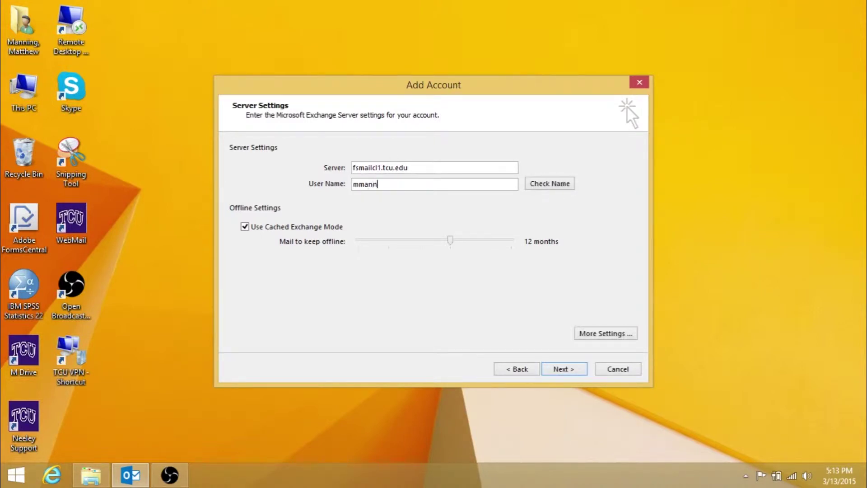
# In More Settings, name the account with the user's e-mail address and use Password Authentication (NTLM) logon security
pyautogui.click(601, 334)
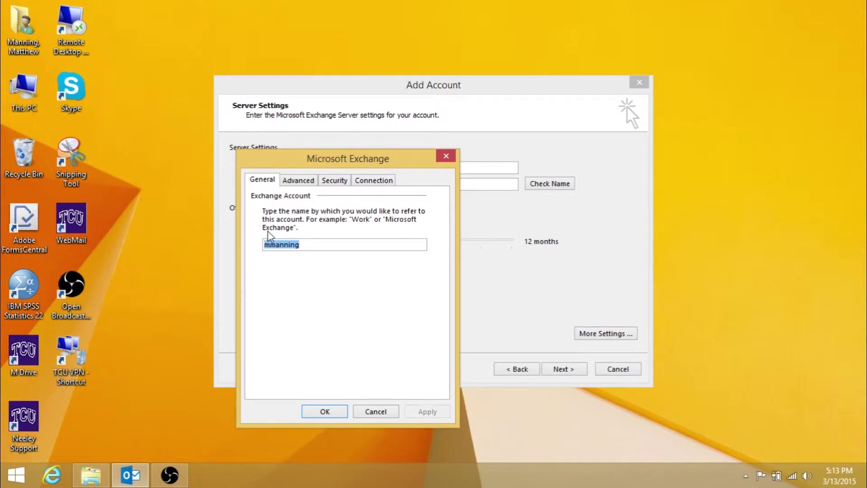
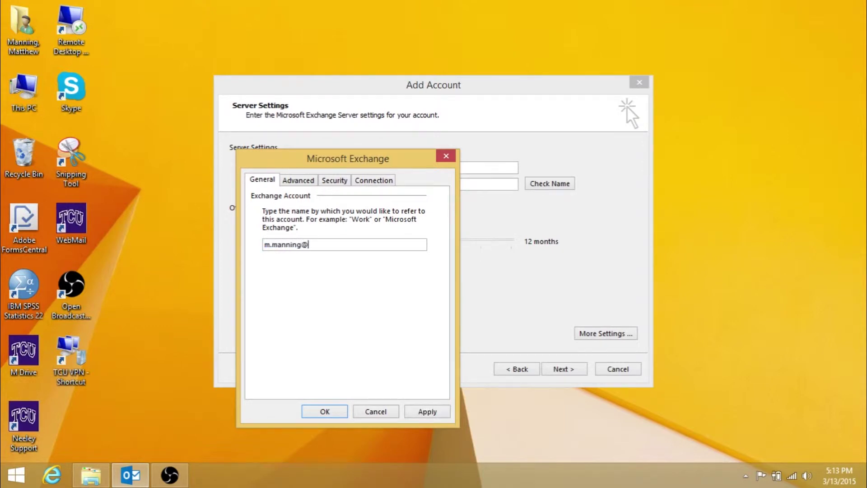
pyautogui.click(292, 183)
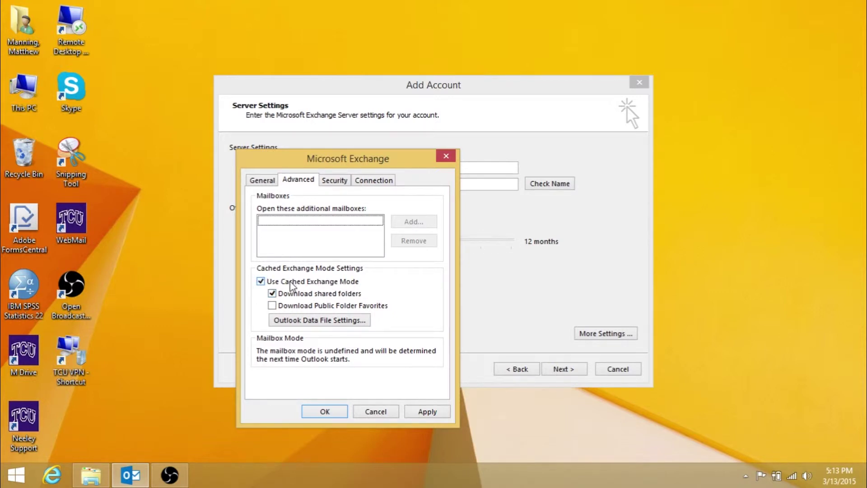
pyautogui.click(345, 183)
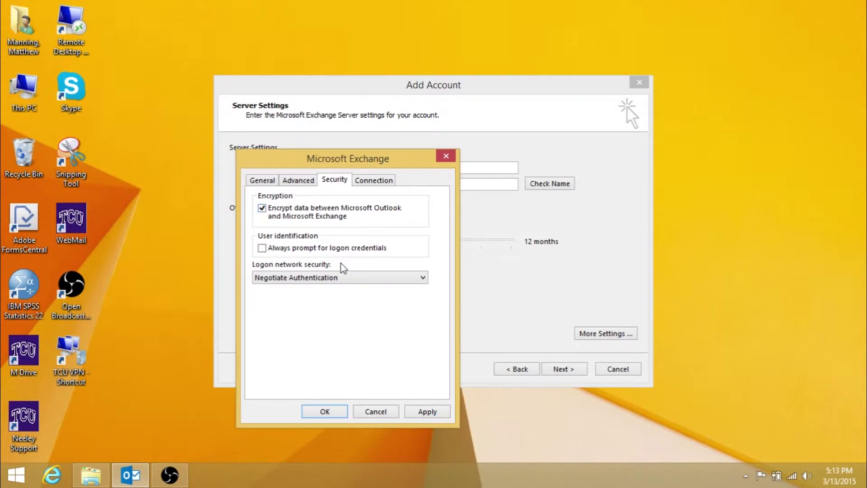
pyautogui.click(340, 277)
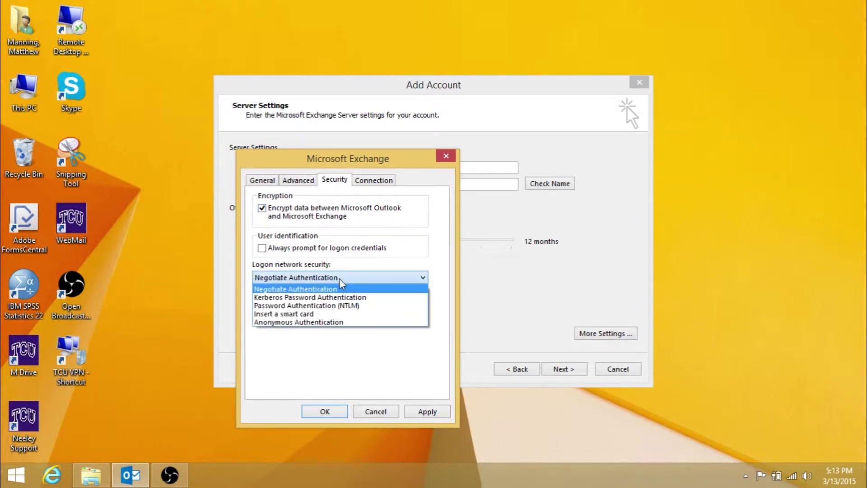
pyautogui.click(336, 307)
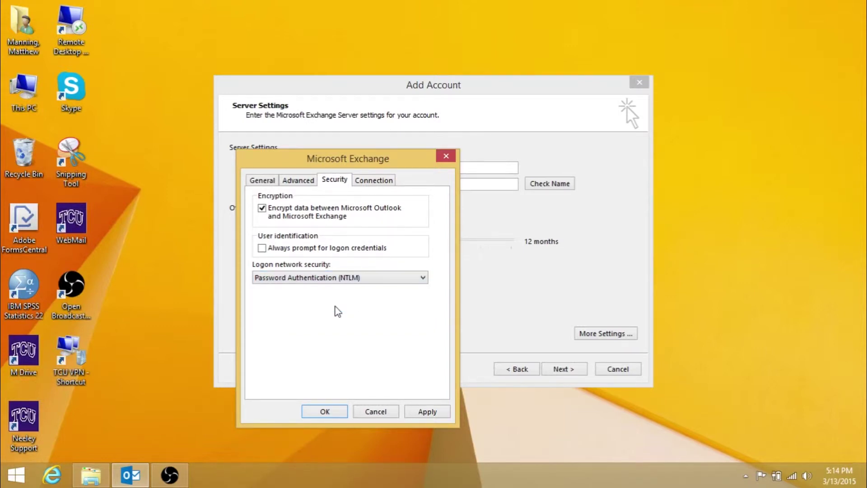
# Turn on connecting to Exchange over HTTP with proxy server oa.tcu.edu
pyautogui.click(373, 189)
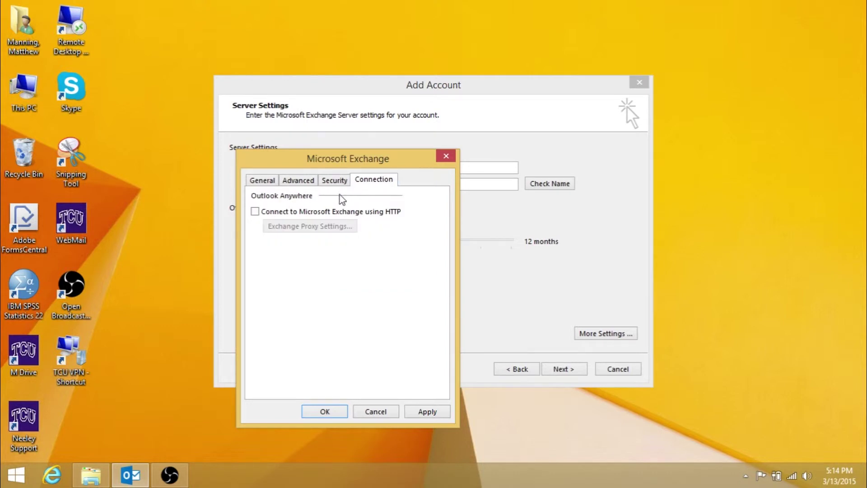
pyautogui.click(330, 216)
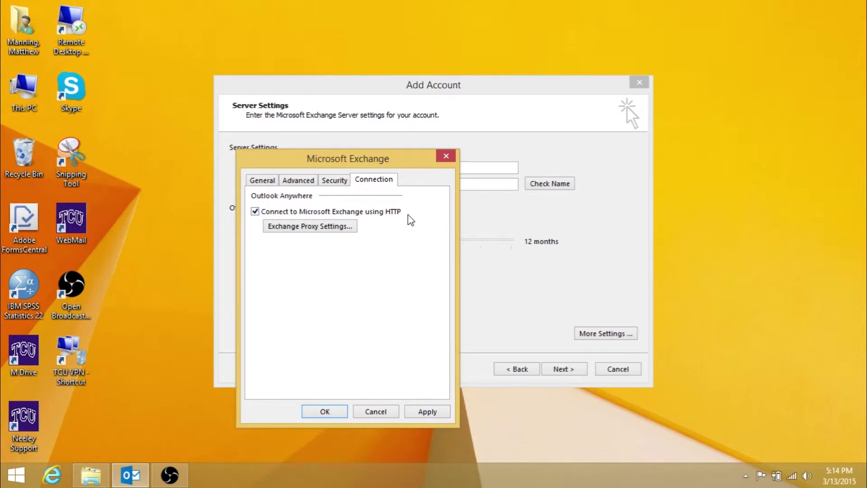
pyautogui.click(349, 231)
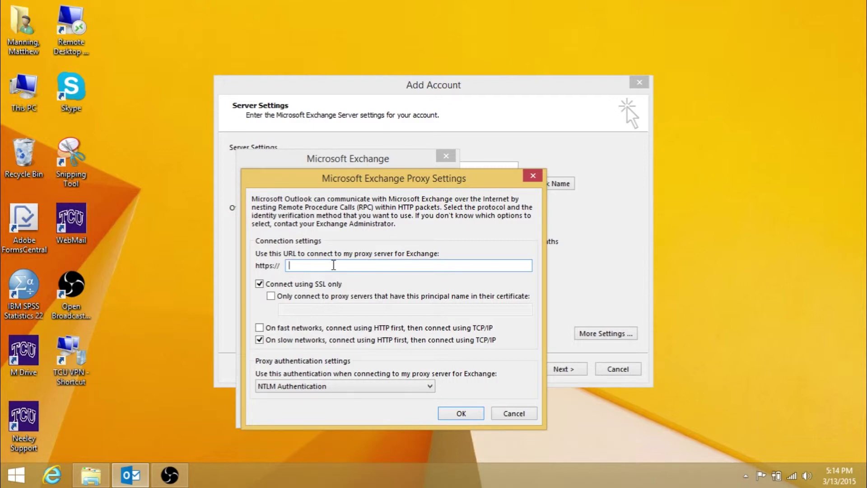
pyautogui.write('oa.tcu.edu')
# Require proxy principal name msstd:*.tcu.edu and keep NTLM Authentication for the proxy
pyautogui.click(283, 297)
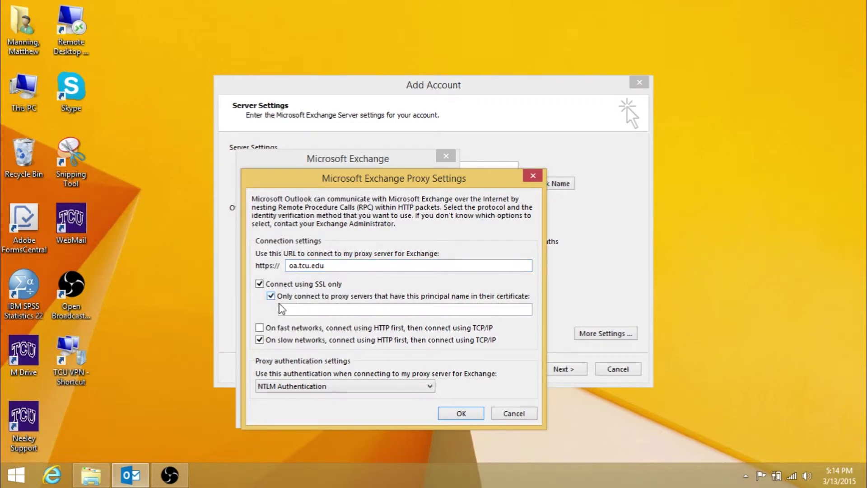
pyautogui.click(288, 308)
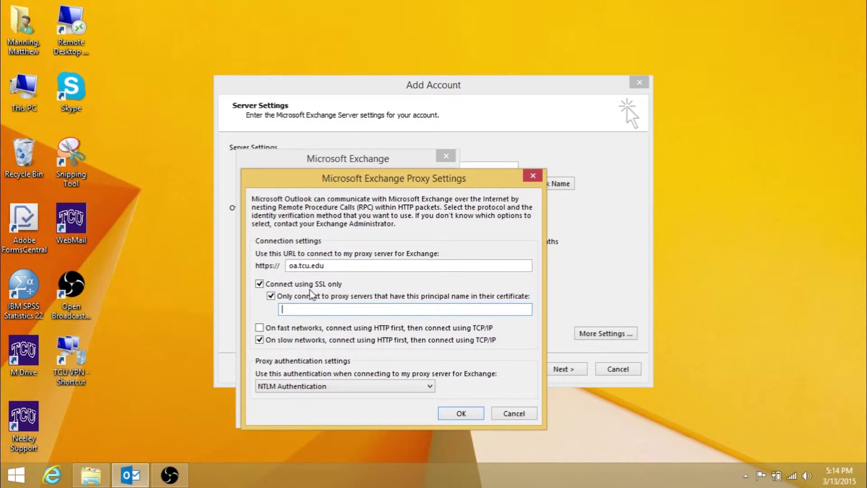
pyautogui.write('msstd:*.tcu.edu')
pyautogui.click(283, 386)
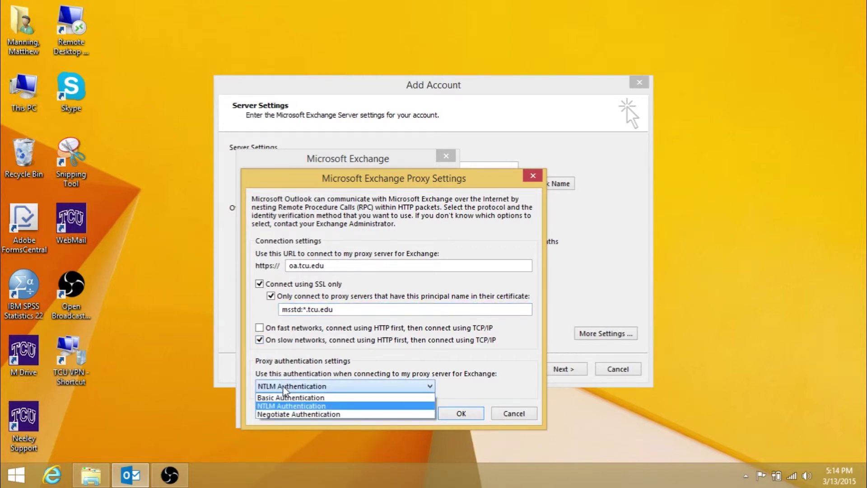
pyautogui.click(284, 386)
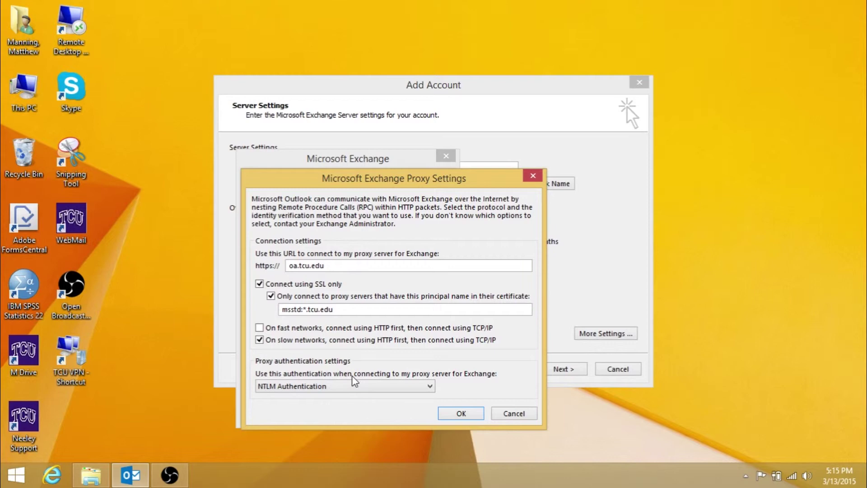
# Apply the proxy and Exchange settings, dismiss the restart notice, and finish the account setup
pyautogui.click(456, 413)
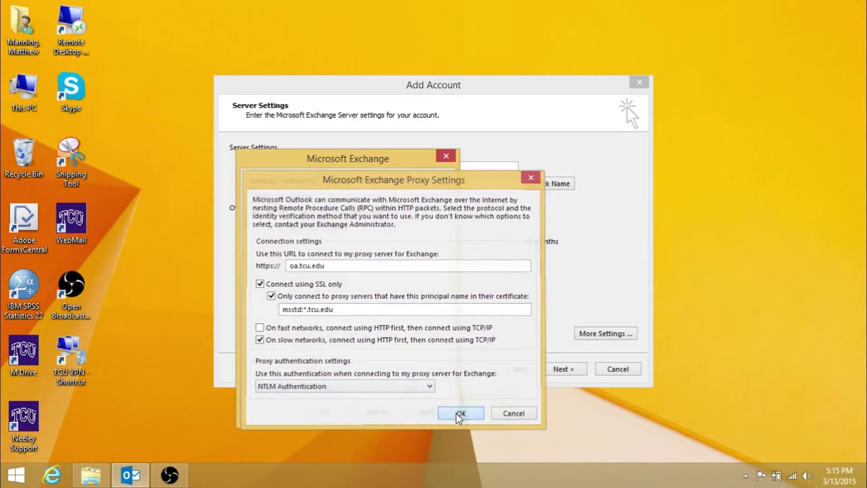
pyautogui.click(440, 413)
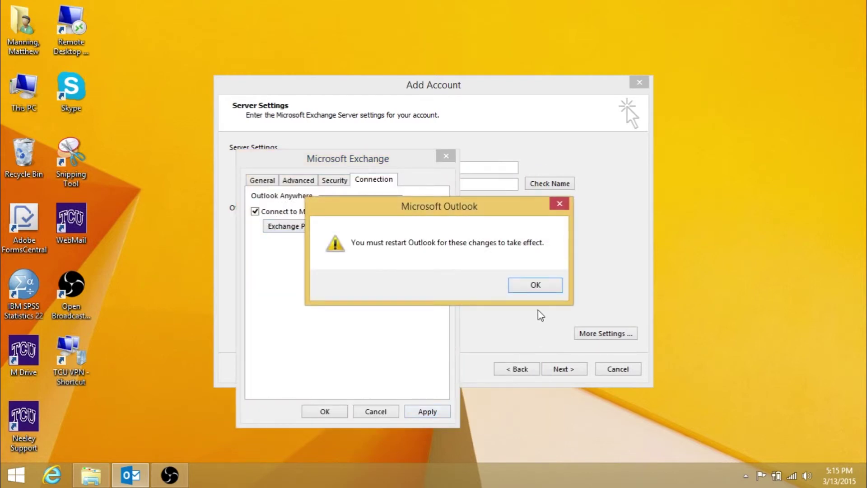
pyautogui.click(538, 285)
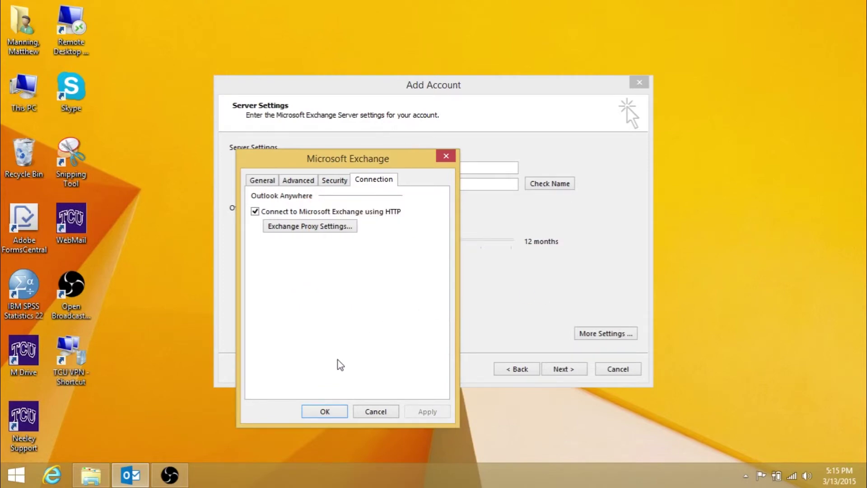
pyautogui.click(324, 411)
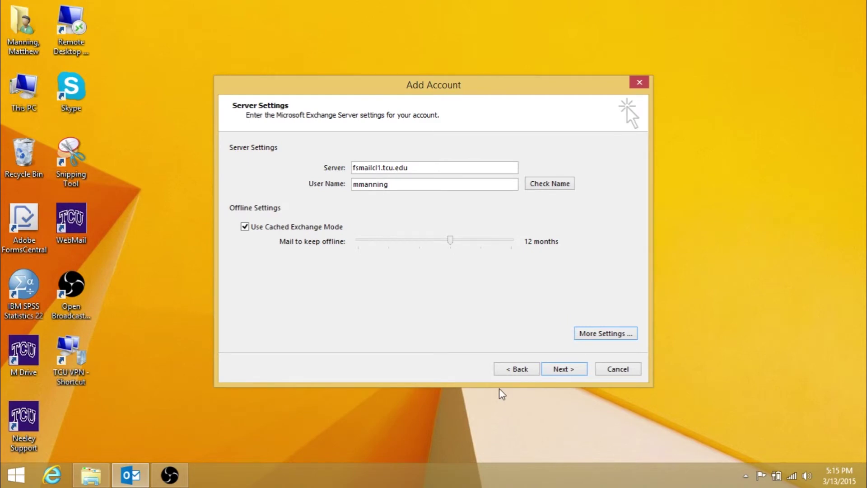
pyautogui.click(553, 369)
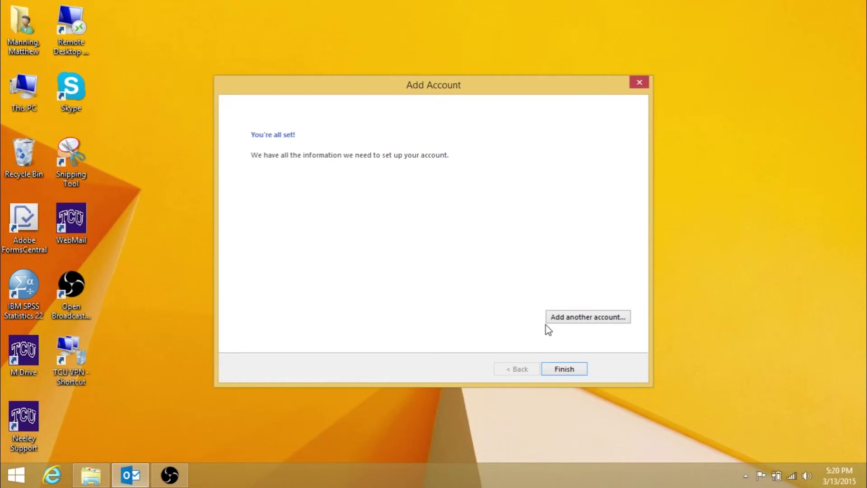
pyautogui.click(565, 370)
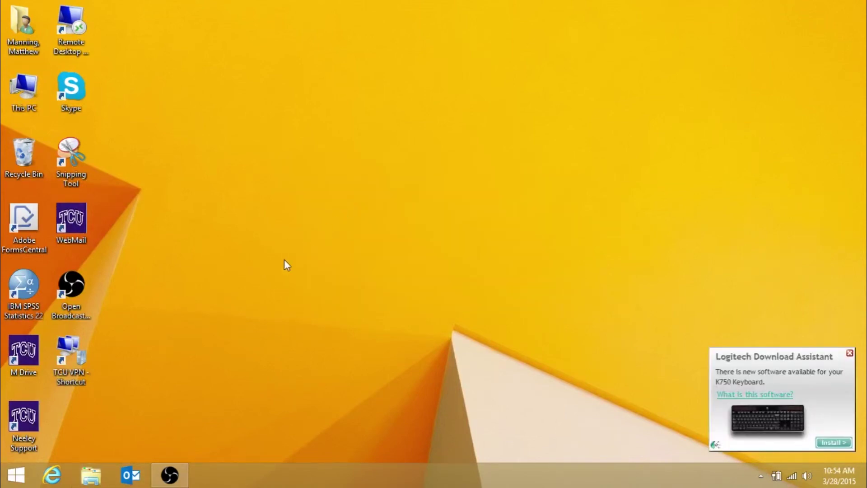
# Open the Win+X quick menu from the Start button
pyautogui.rightClick(19, 465)
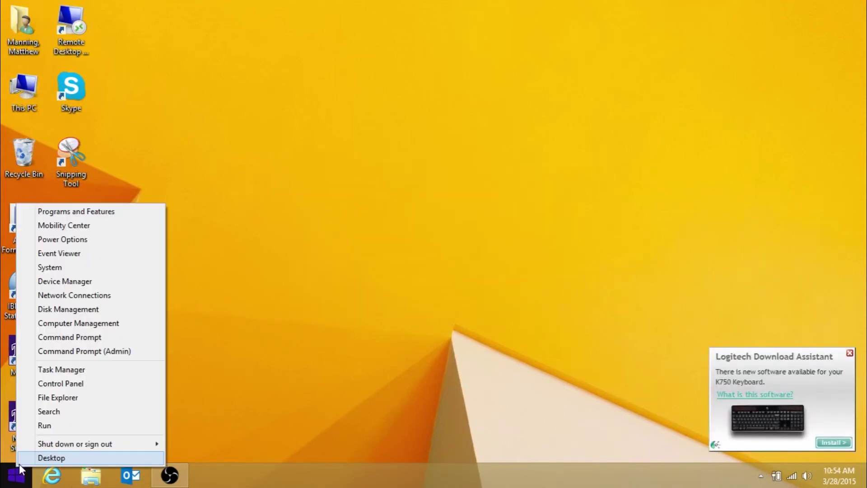
# In Control Panel's small-icon view, remove the Outlook profile through Mail (32-bit) Show Profiles
pyautogui.click(64, 384)
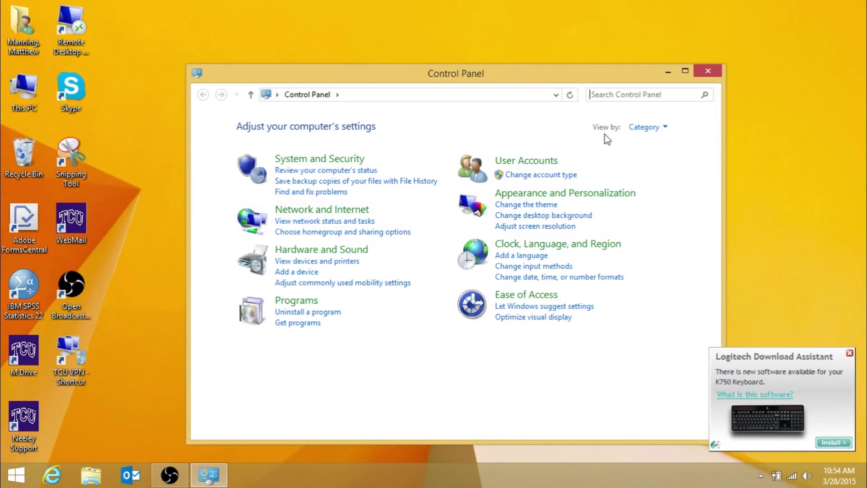
pyautogui.click(641, 127)
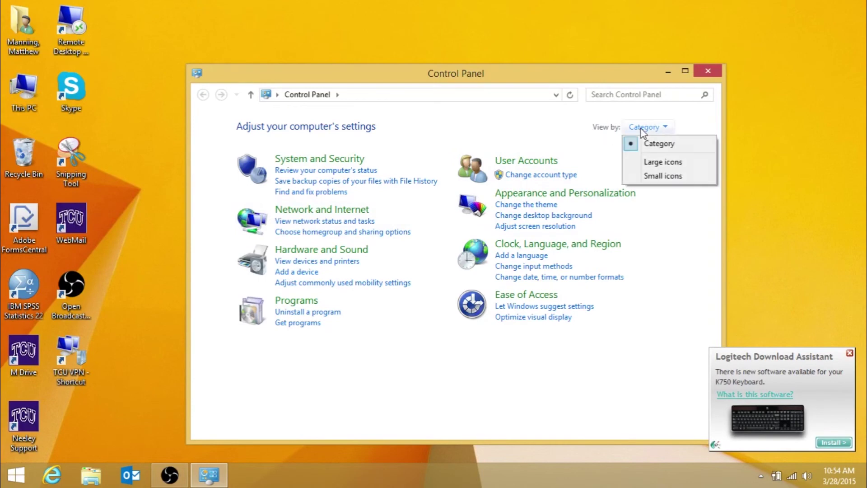
pyautogui.click(653, 177)
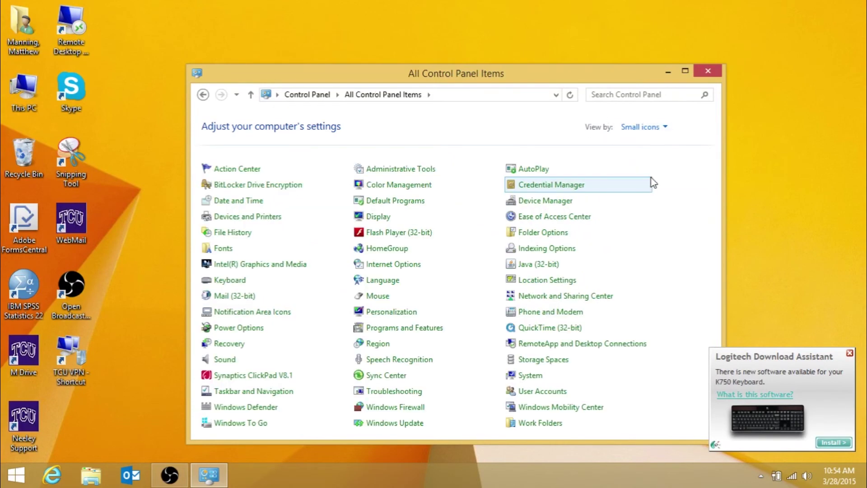
pyautogui.click(244, 296)
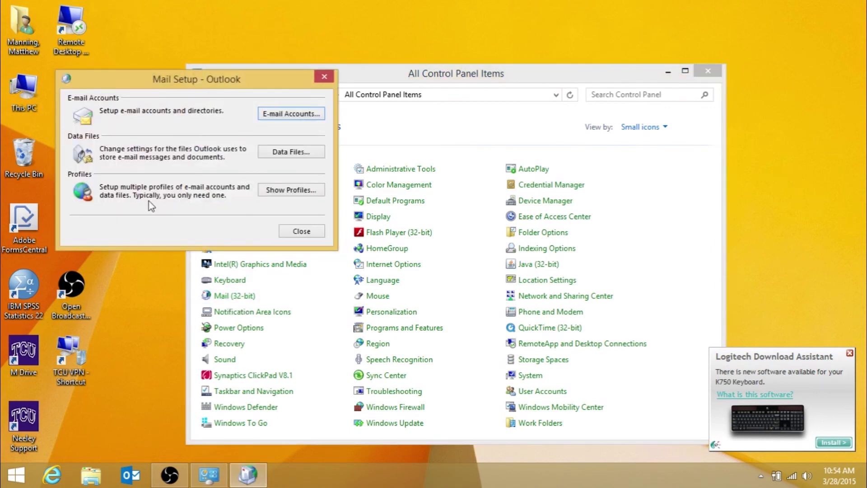
pyautogui.click(280, 196)
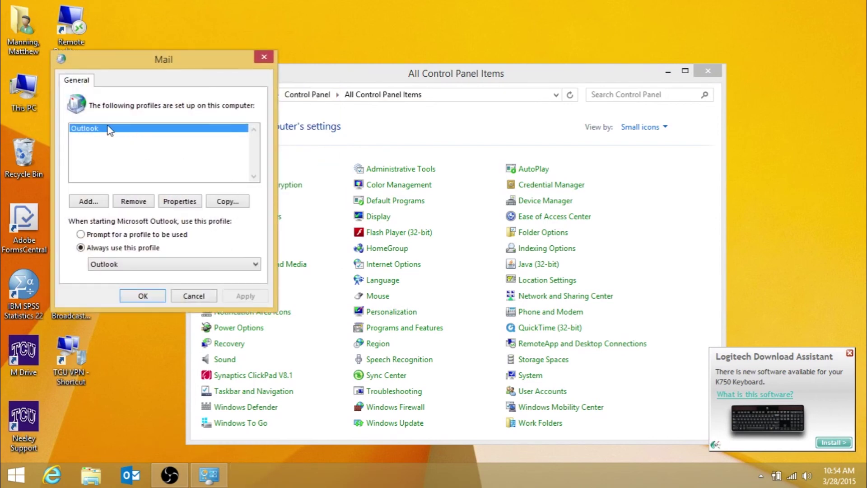
pyautogui.click(139, 203)
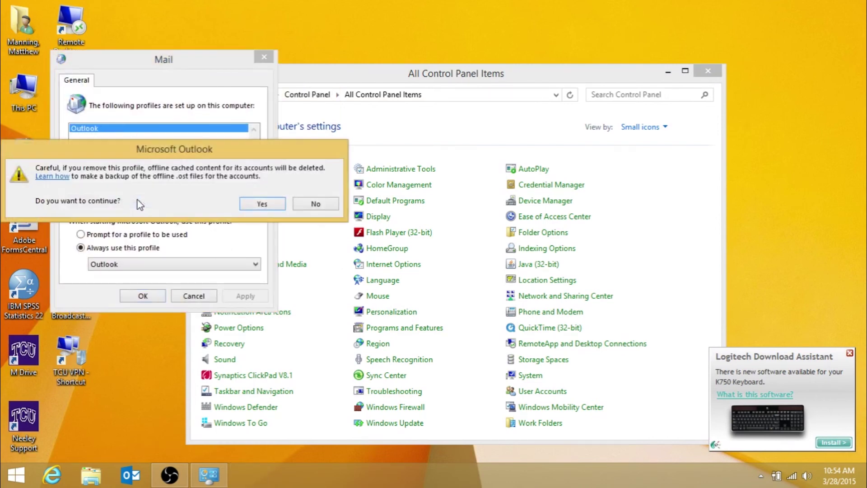
pyautogui.click(253, 203)
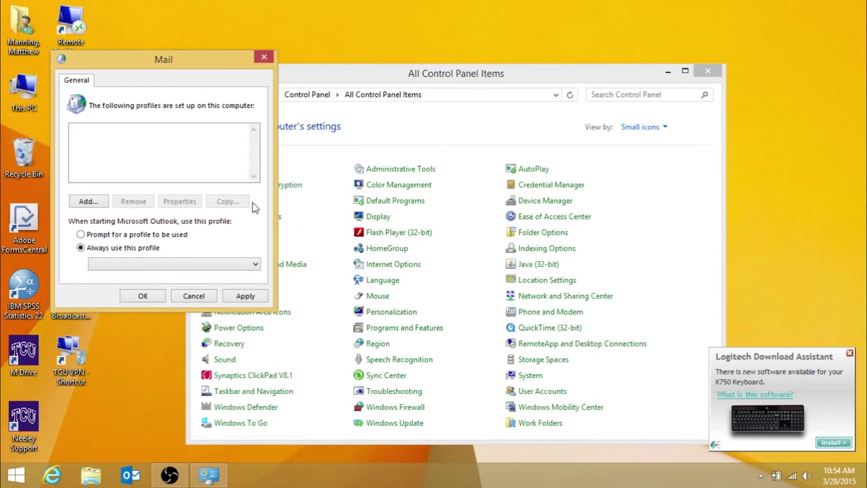